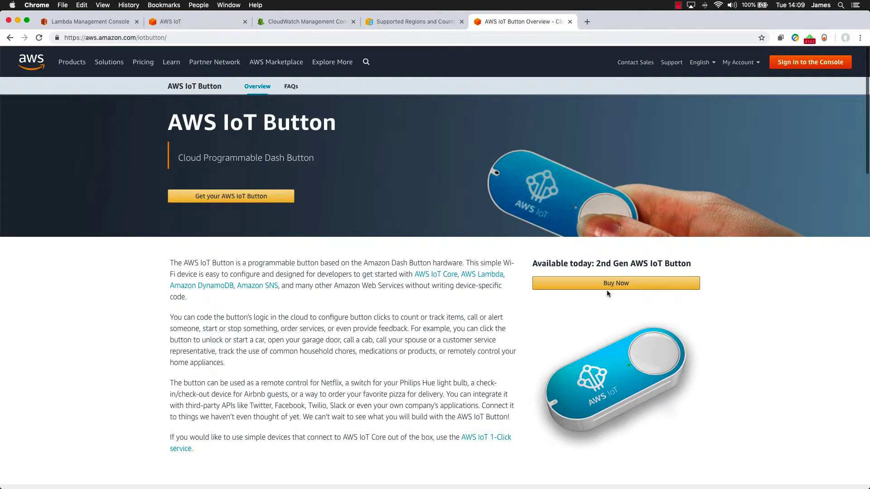
scroll(399, 299, down, 1)
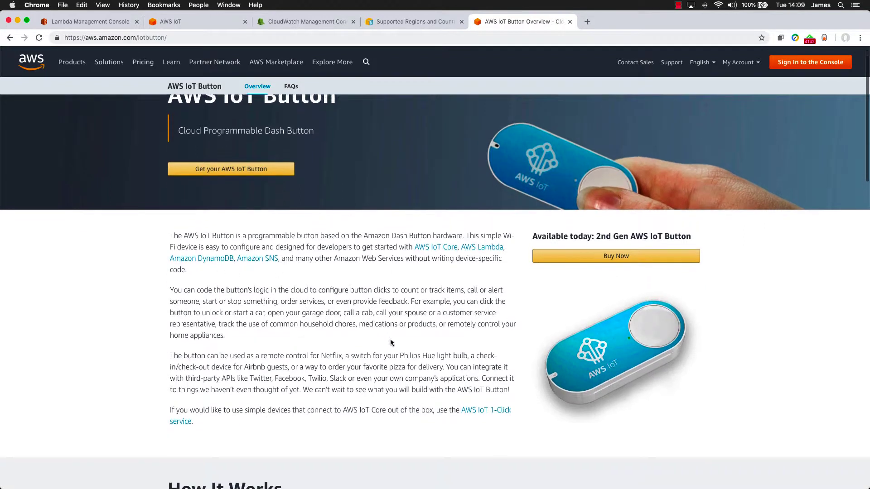
scroll(381, 326, up, 1)
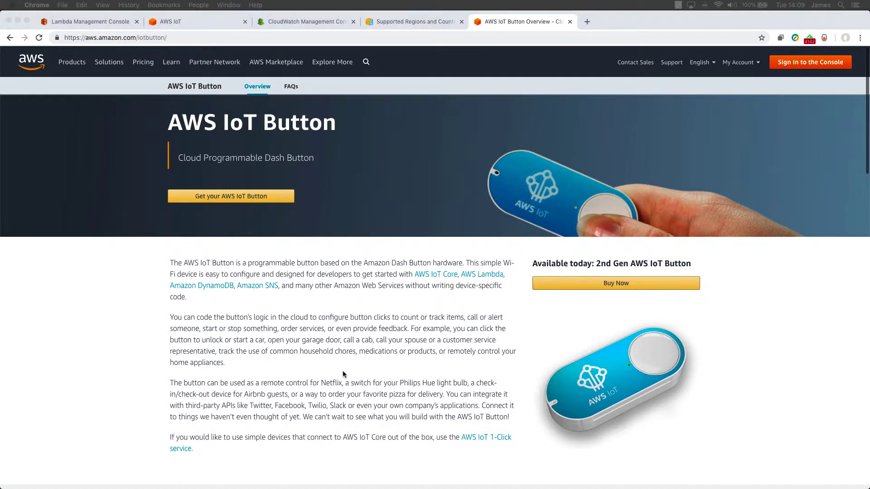
drag(425, 371, 462, 382)
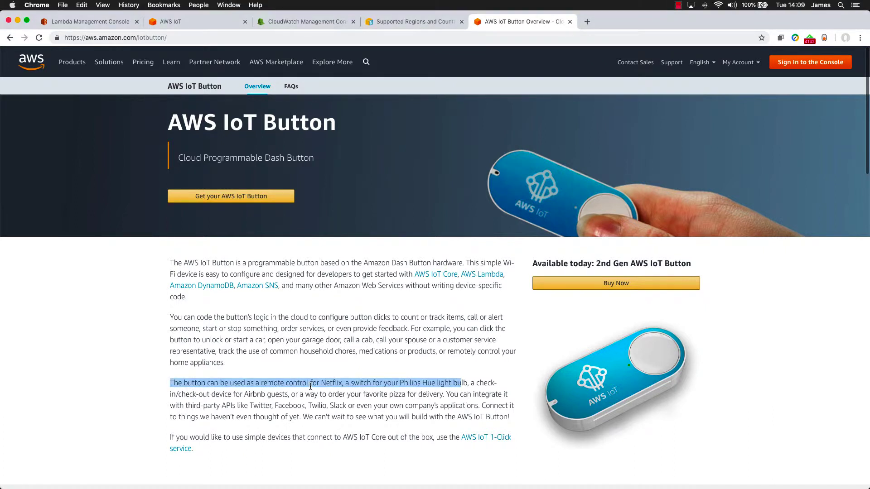
click(396, 379)
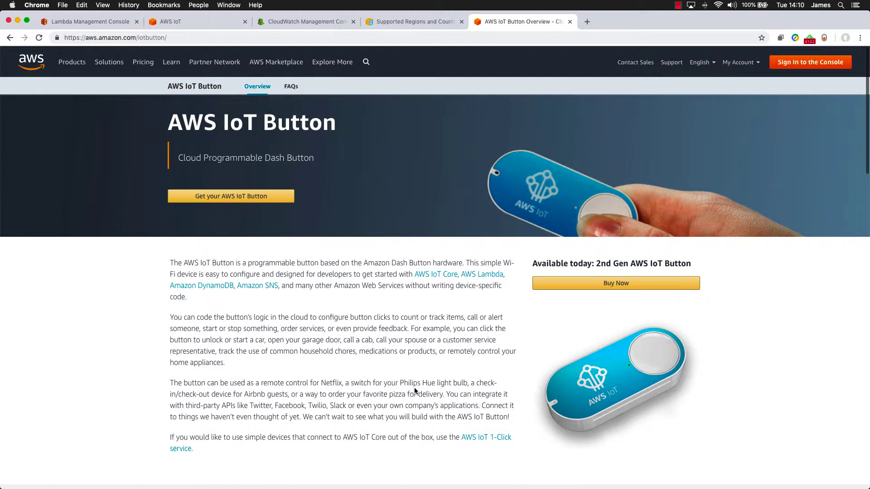
scroll(401, 285, down, 3)
scroll(401, 285, down, 2)
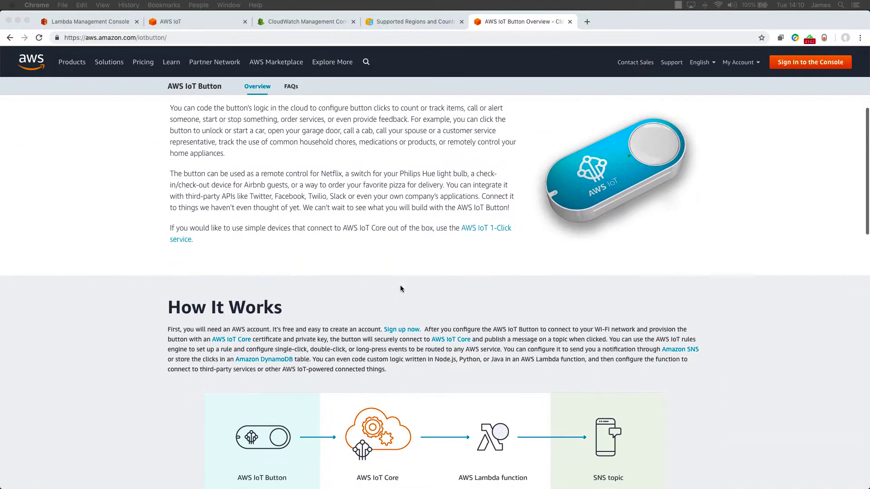
scroll(400, 288, down, 2)
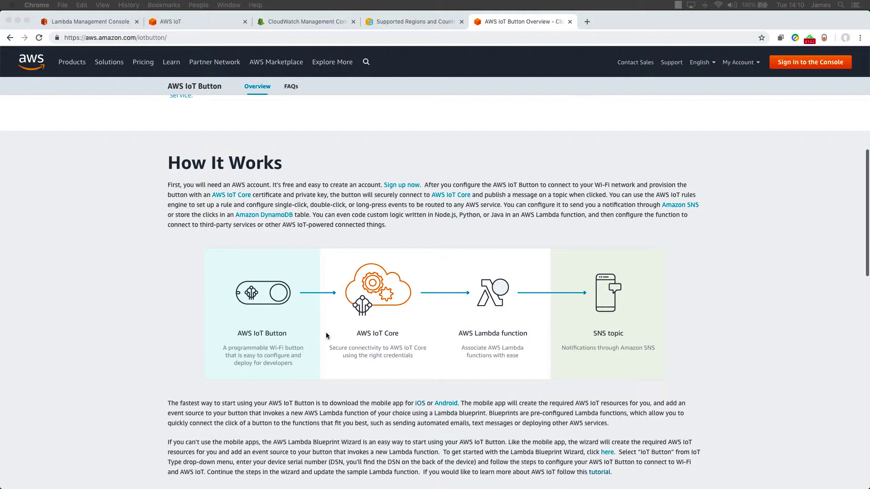
scroll(327, 335, down, 1)
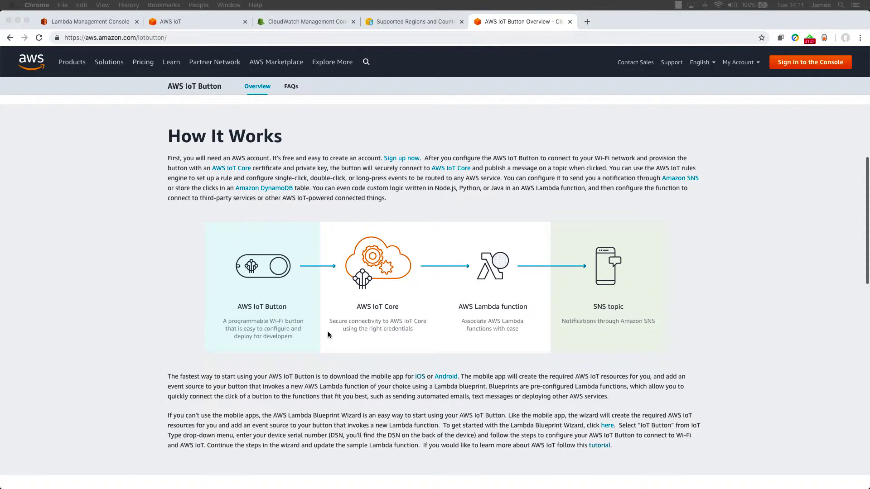
scroll(328, 335, down, 1)
scroll(327, 331, down, 5)
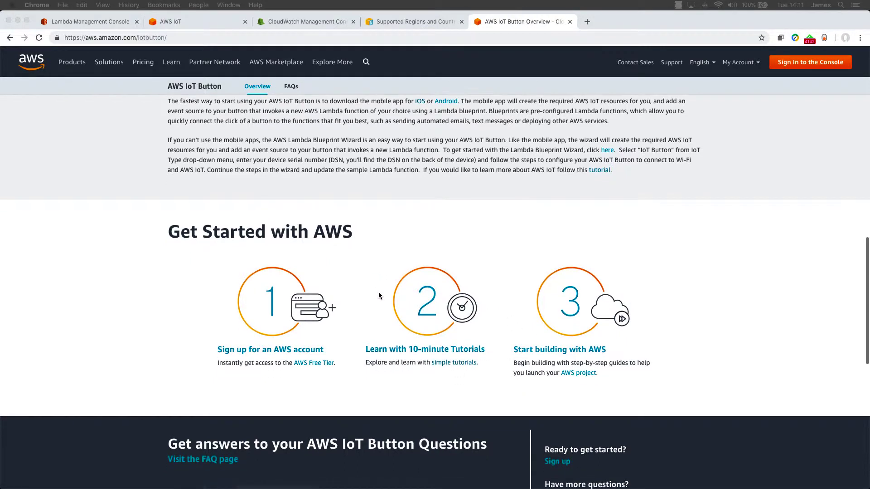
scroll(379, 292, down, 1)
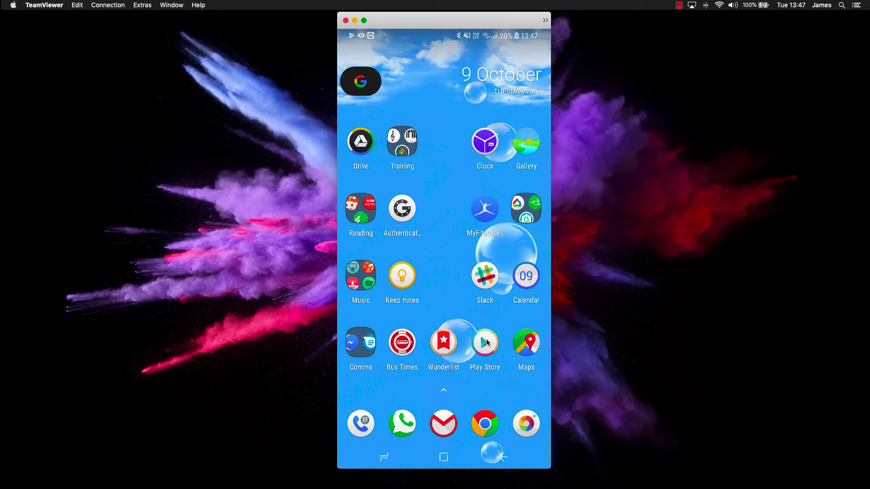
Search Google Play for 'aws iot button dev' and open its Amazon Mobile LLC listing.
click(487, 343)
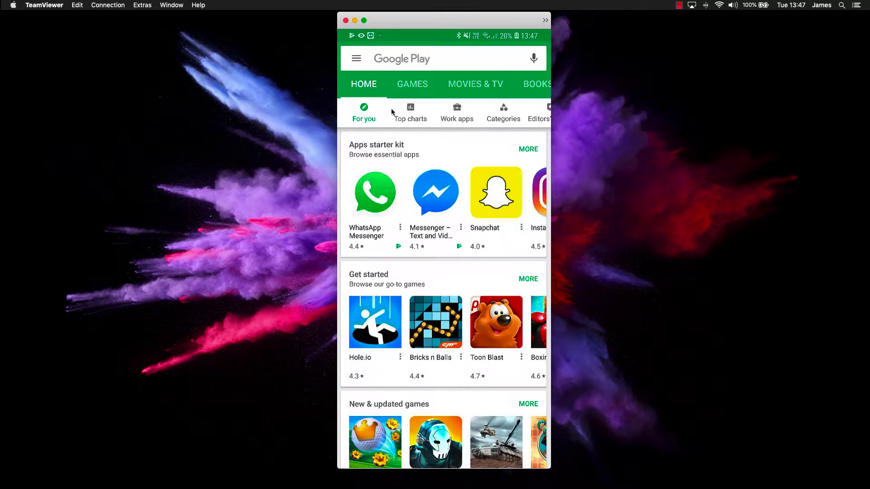
click(404, 59)
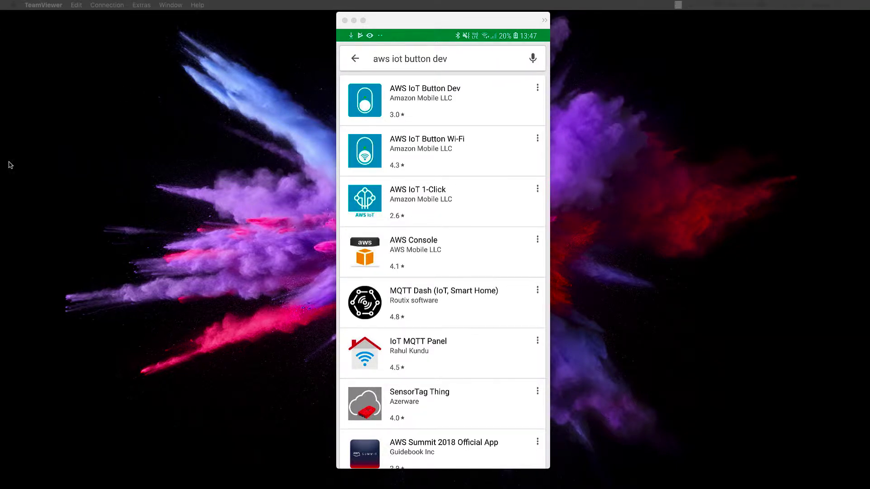
click(433, 94)
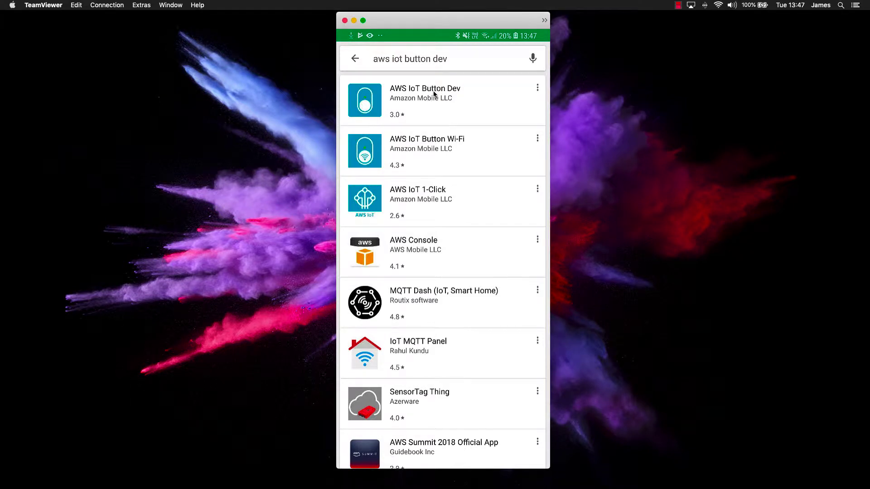
click(430, 92)
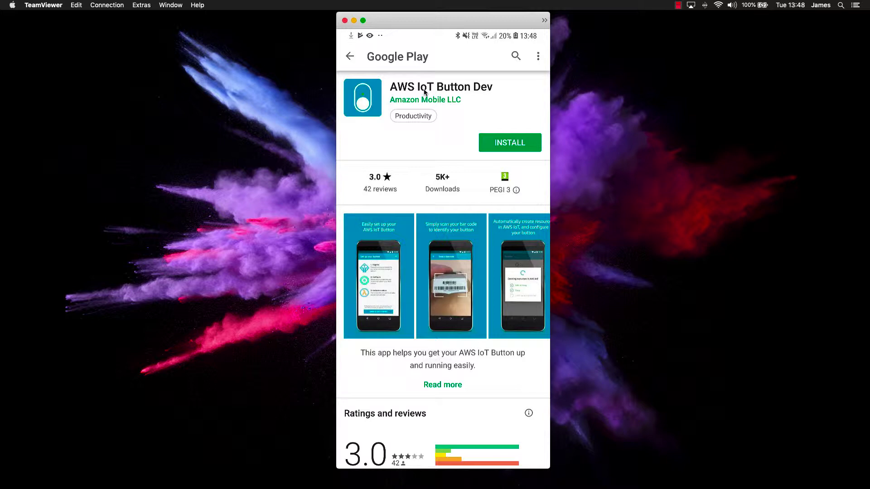
Install AWS IoT Button Dev, accepting its camera and Wi-Fi permissions.
click(503, 144)
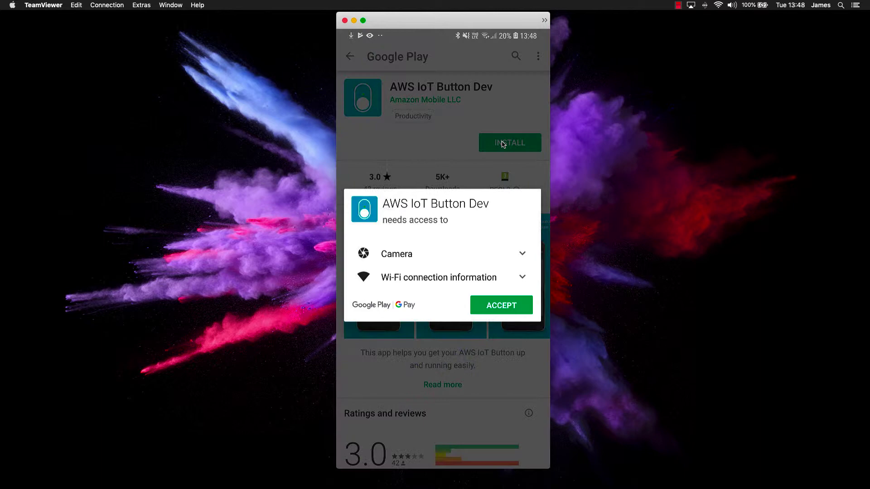
click(498, 306)
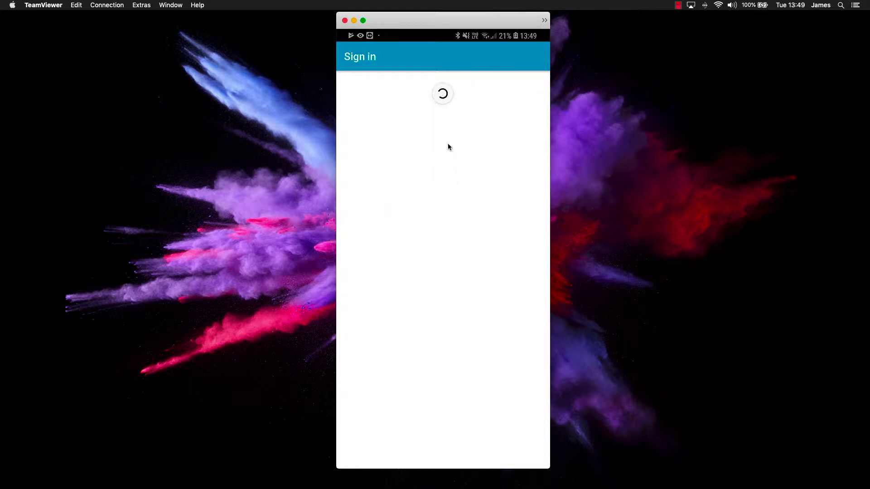
Sign in to AWS IoT Button Dev with the AWS account email and password.
click(391, 203)
key(Return)
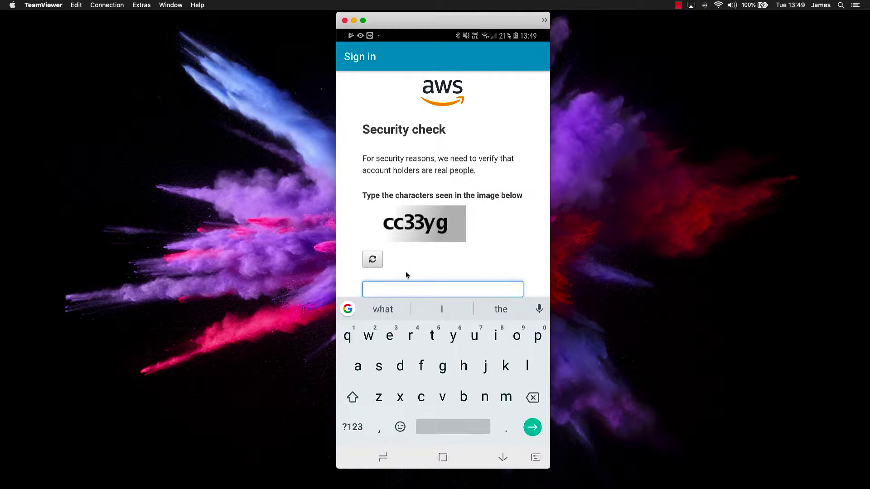
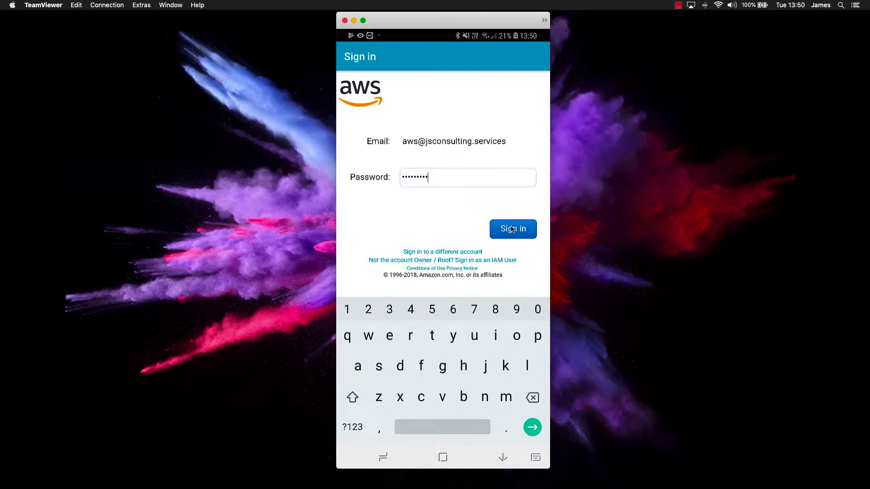
click(513, 230)
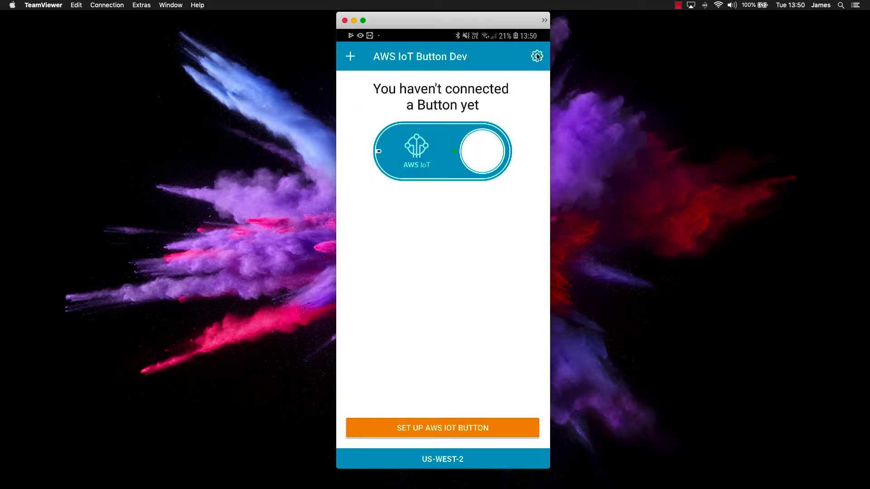
Go to the AWS IoT Button Dev settings to set up button G030PT023067DTS0.
click(538, 56)
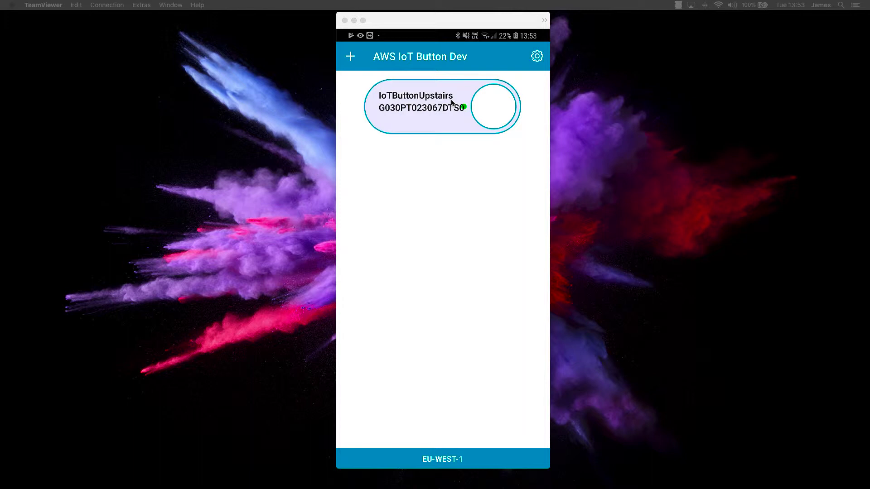
Swipe the IoTButtonUpstairs card to reveal its options and bring up its Lambda button action.
drag(452, 102, 415, 102)
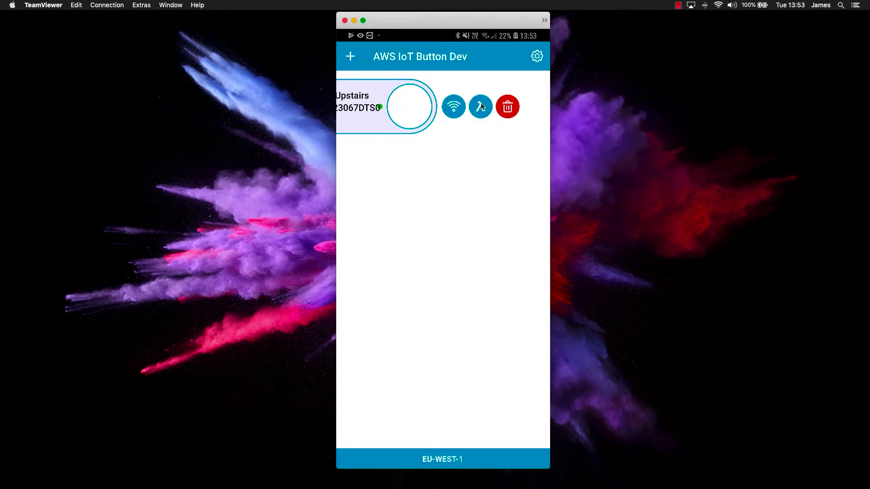
click(481, 107)
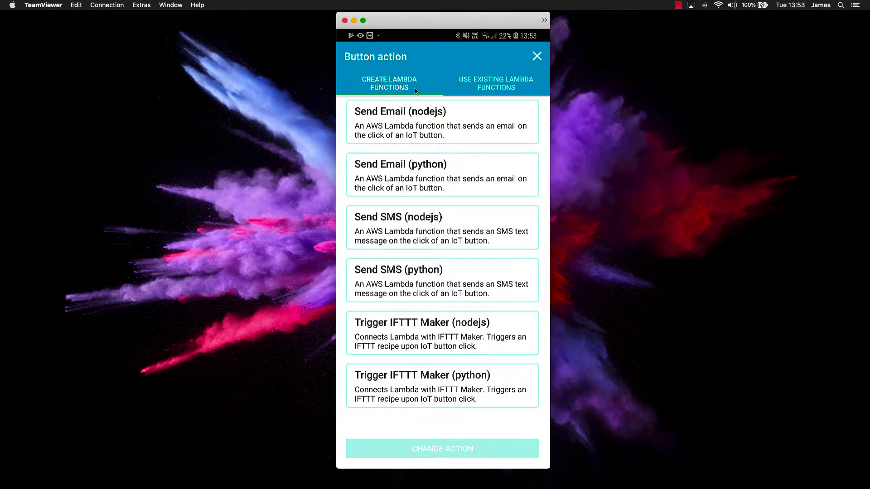
Create a Send SMS (python) function for the entered phone number and assign it to IoTButtonUpstairs.
click(490, 89)
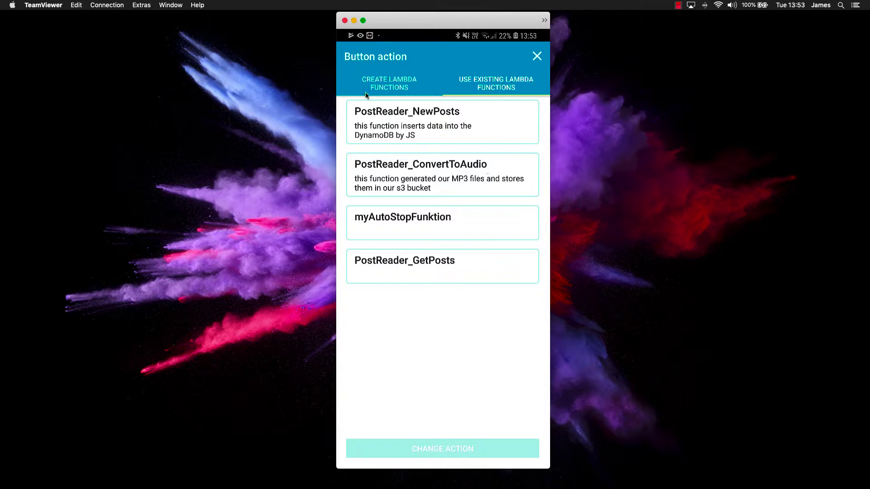
click(383, 89)
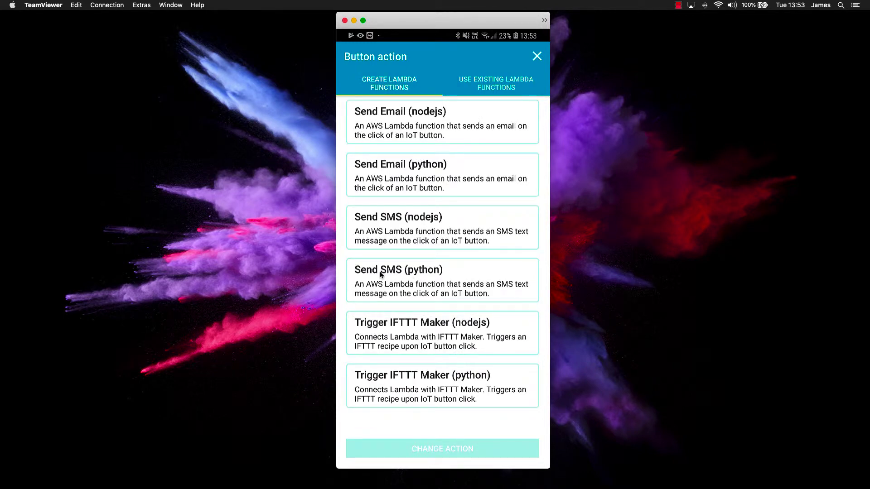
click(423, 272)
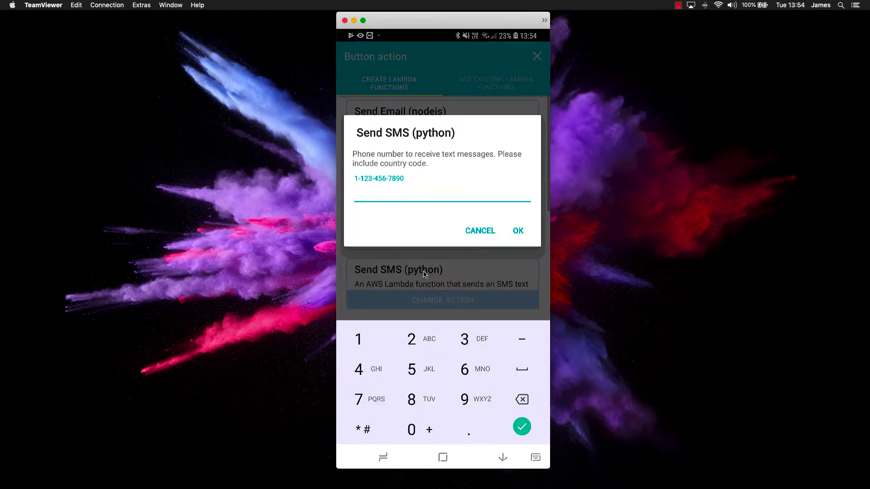
text(44)
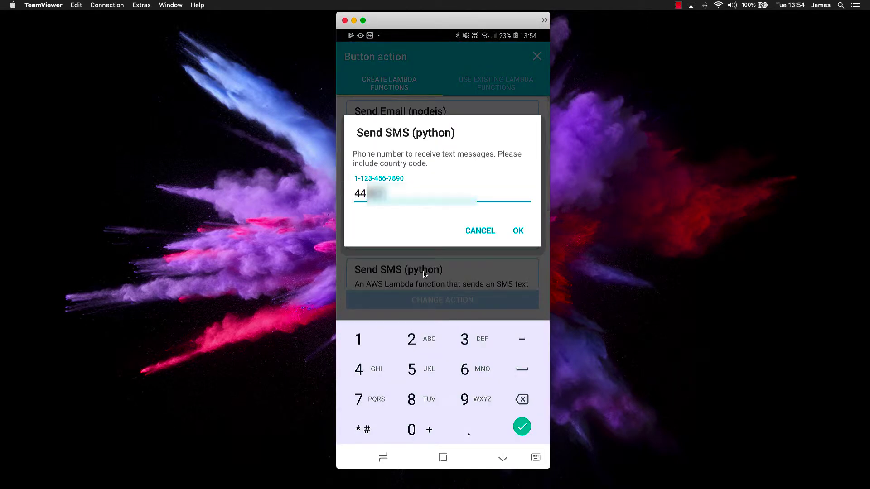
text(79123)
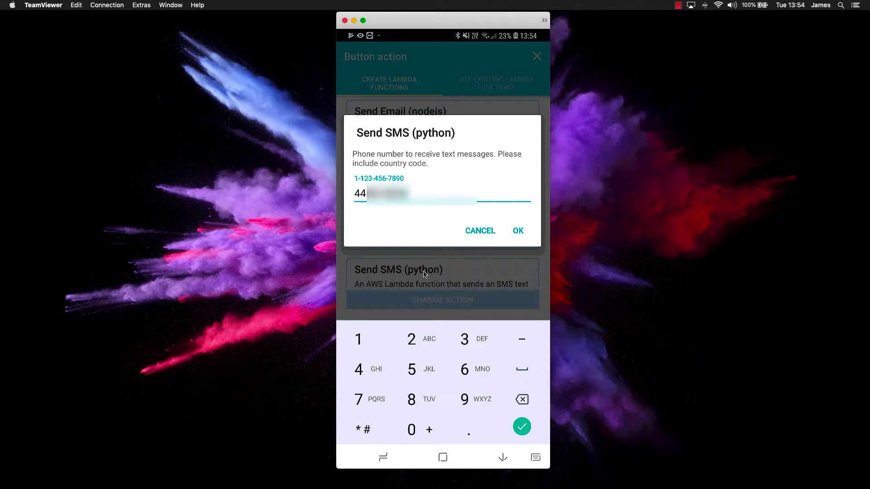
text(45)
click(395, 194)
click(521, 233)
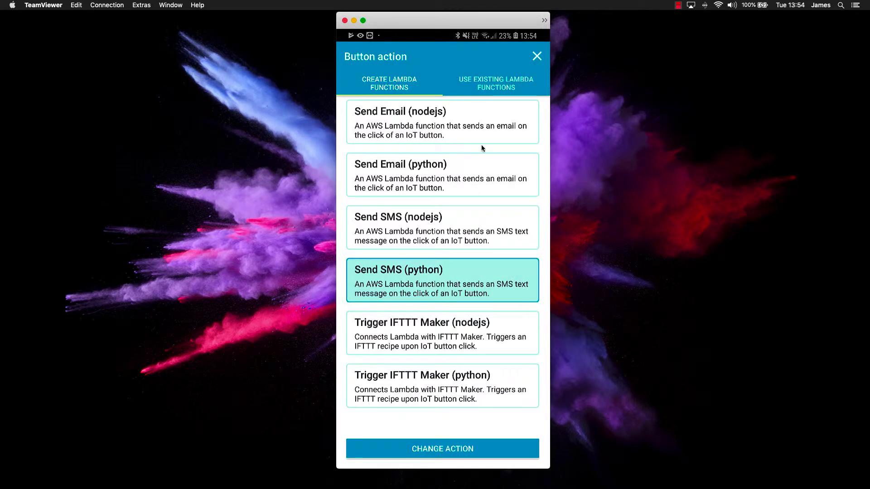
click(441, 452)
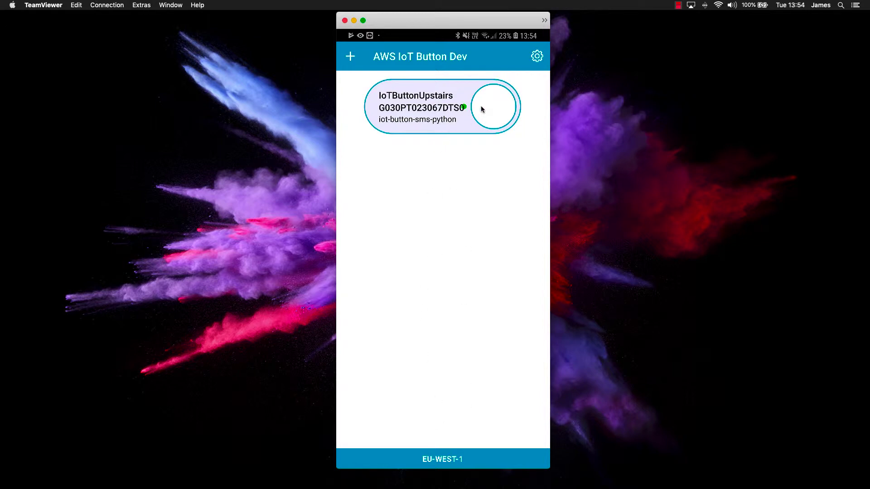
drag(483, 111, 451, 109)
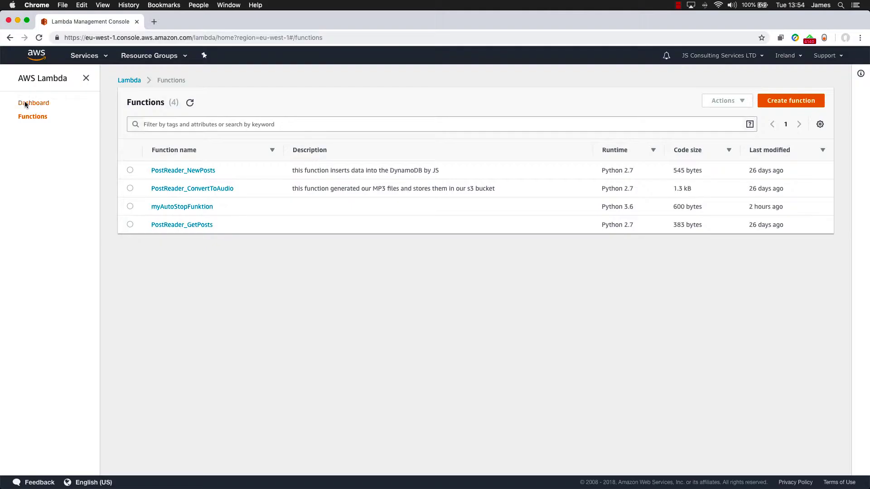
Select iotbutton_G030PT023067DTS0_iot-button-sms-python in the Lambda Functions list to view its details.
click(87, 79)
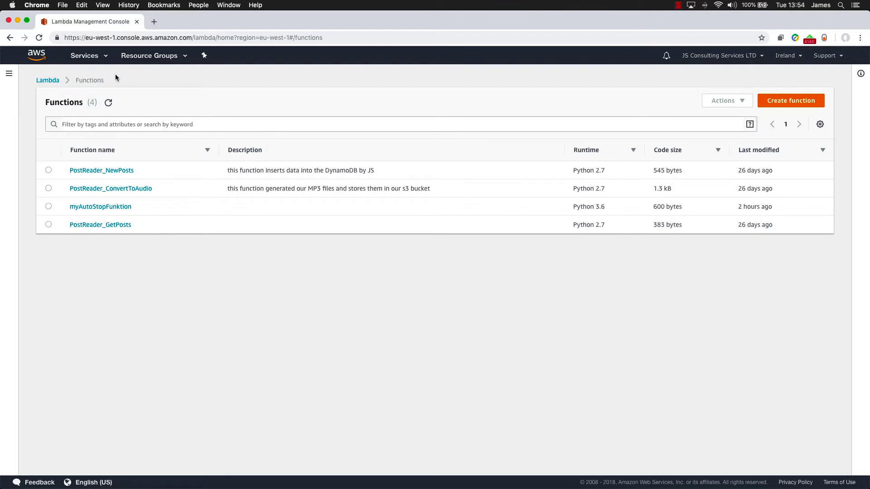
click(47, 80)
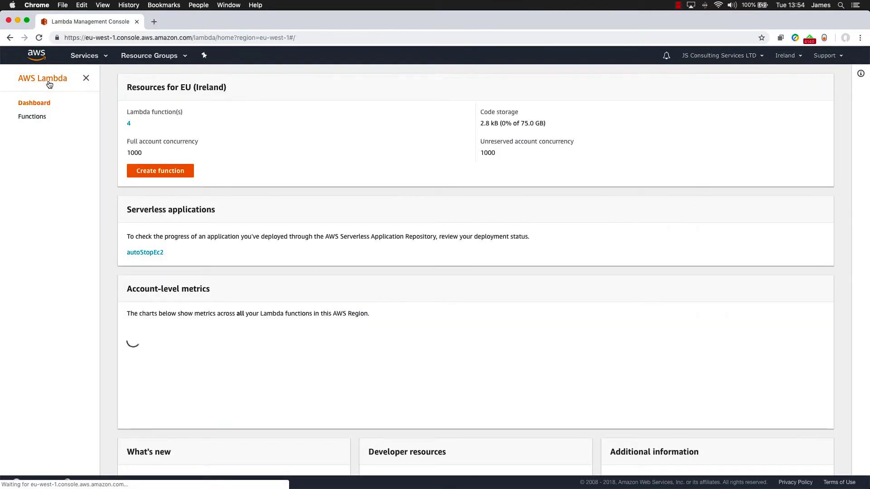
click(32, 116)
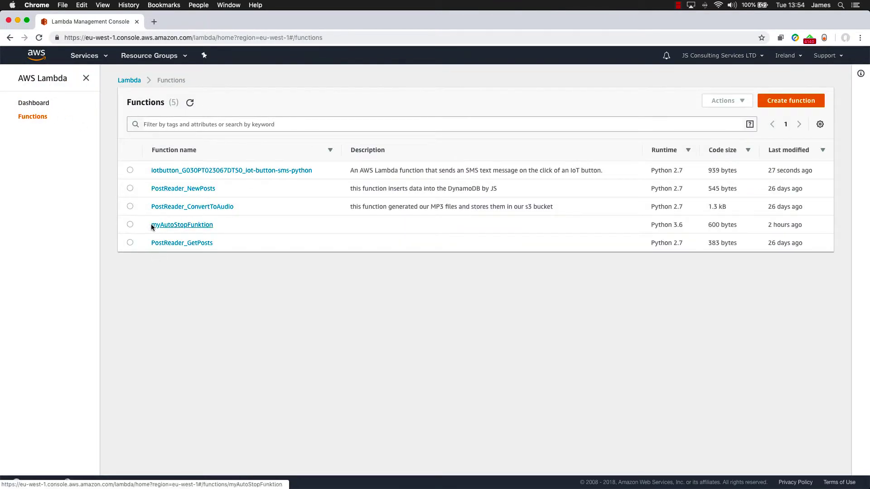
click(131, 171)
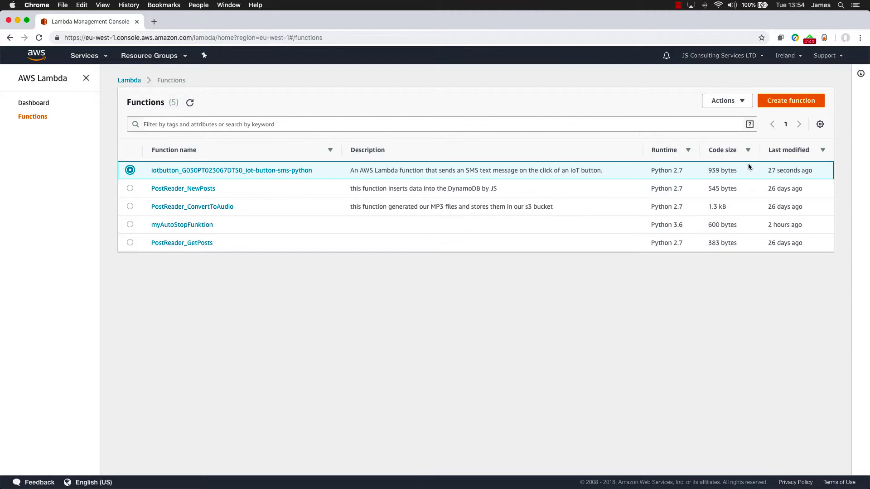
click(199, 170)
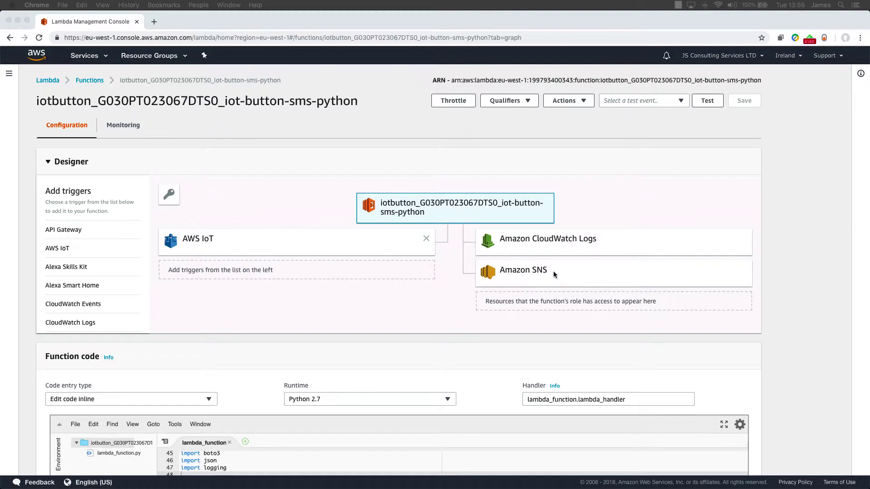
scroll(398, 290, down, 2)
scroll(394, 295, down, 2)
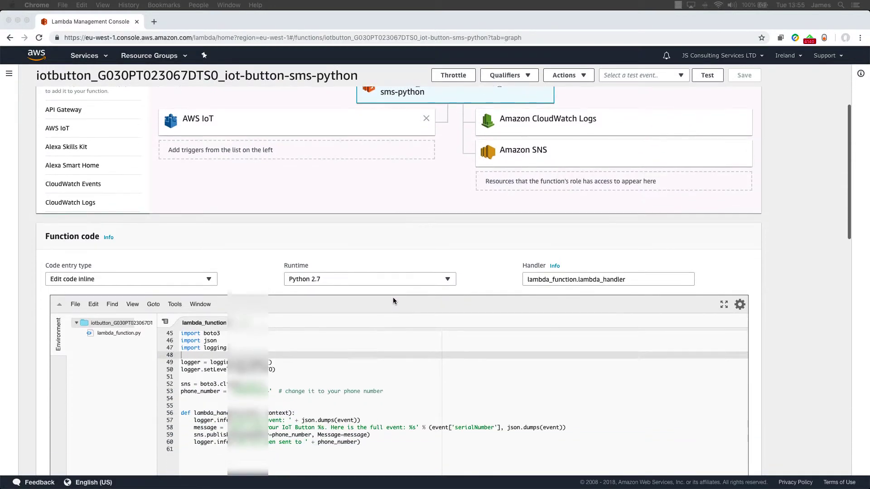
scroll(393, 297, down, 2)
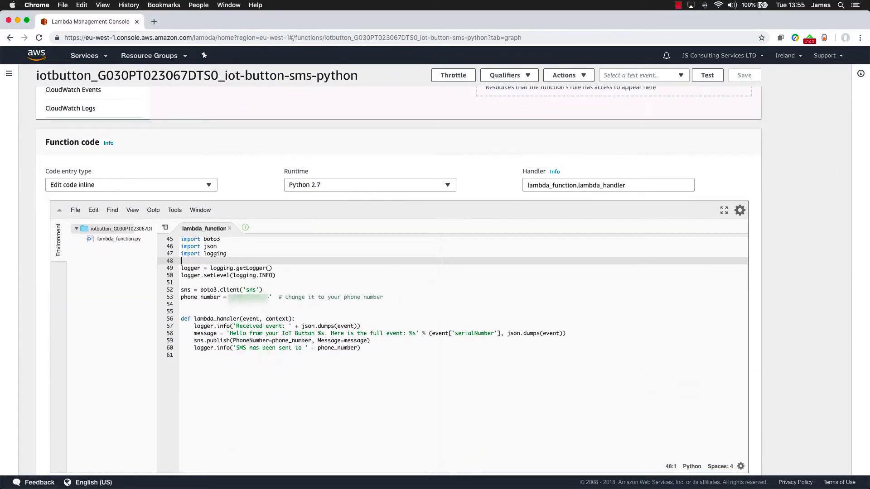
Highlight the hard-coded phone number and the lambda_handler code in the inline editor.
click(393, 302)
drag(232, 298, 269, 297)
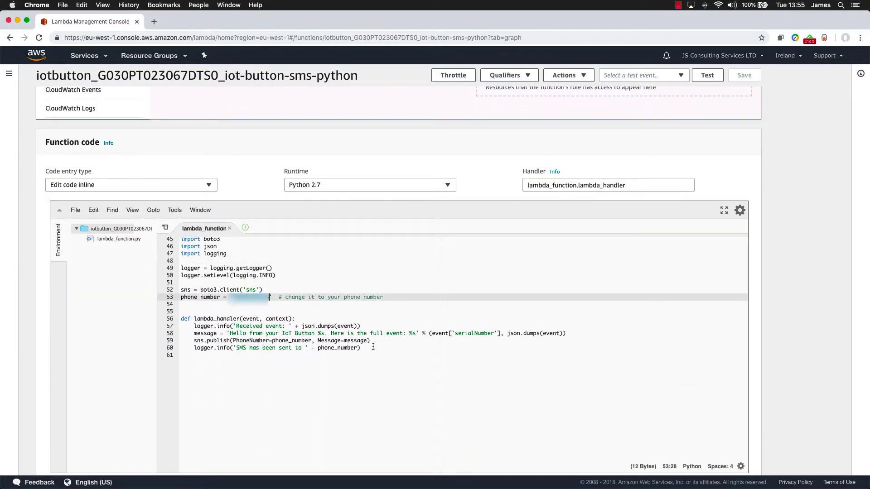
drag(376, 352, 194, 311)
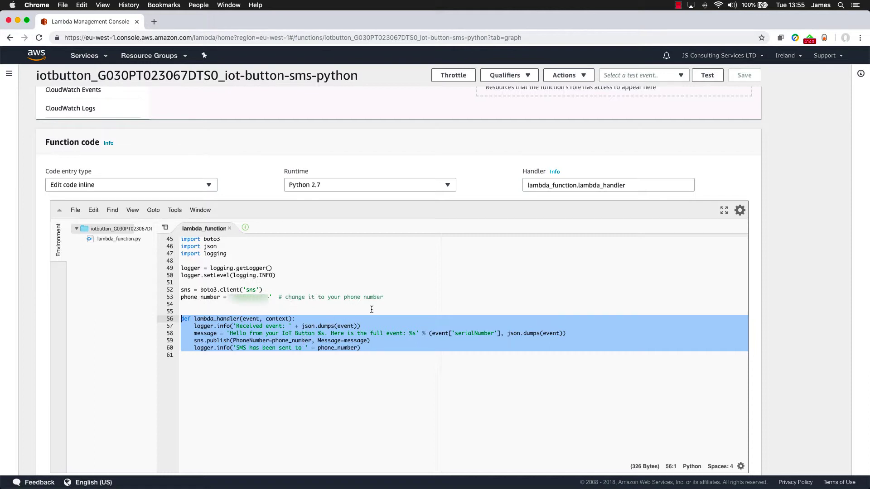
scroll(390, 195, up, 3)
scroll(369, 203, up, 3)
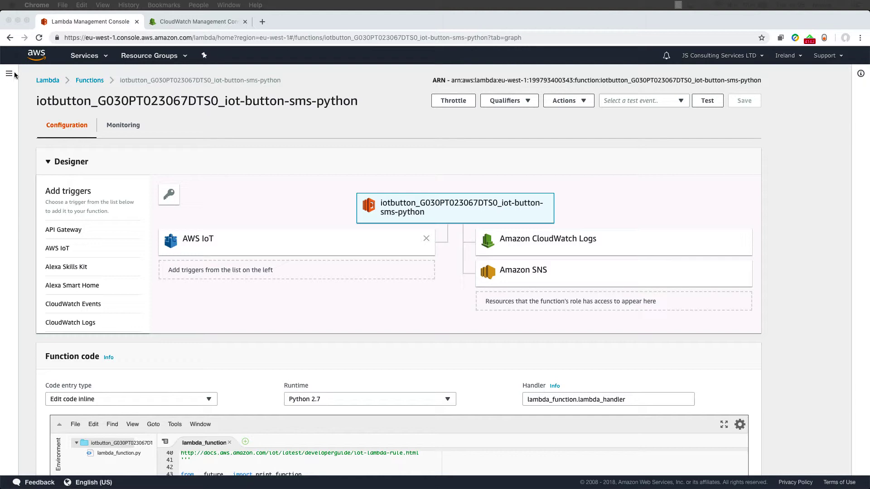
Go to the IoT Core service from the AWS services home page.
super+click(36, 57)
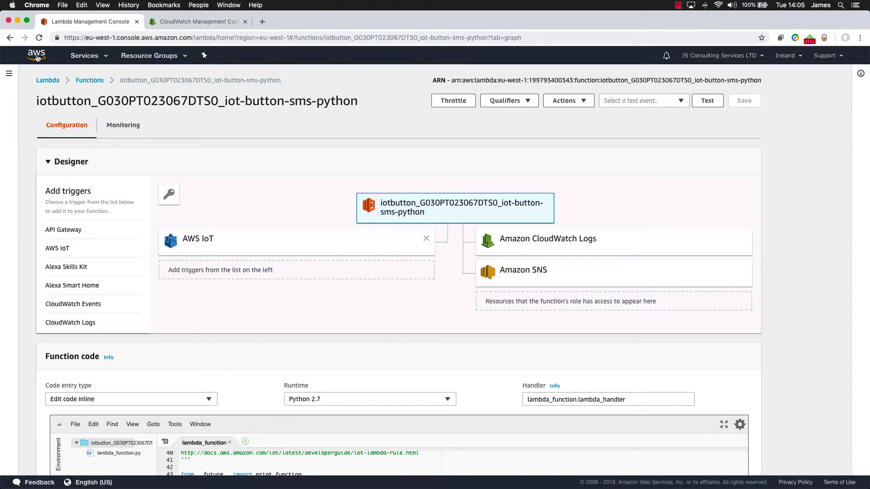
click(203, 23)
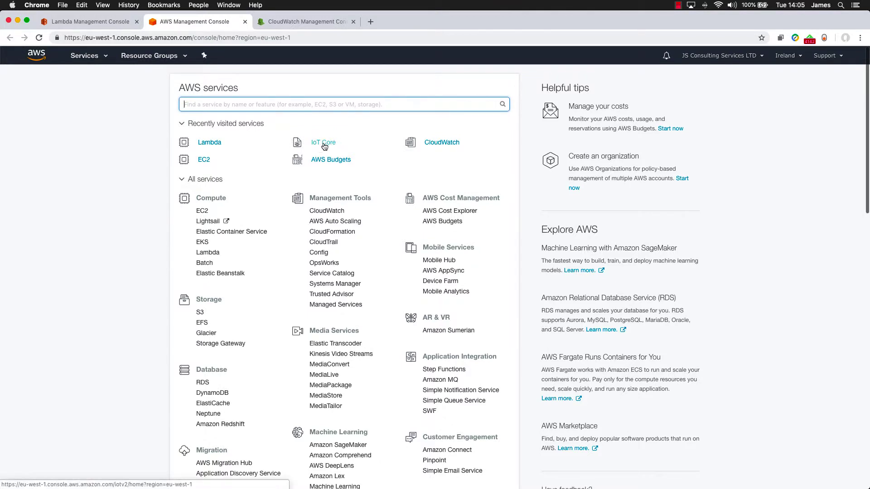
click(323, 143)
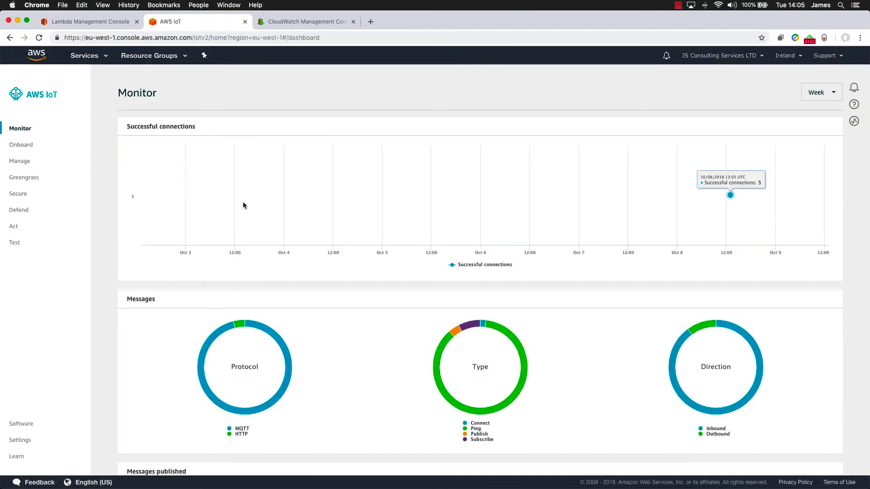
Show thing iotbutton_G030PT023067DTS0's details from the Things list and highlight its ARN.
click(23, 163)
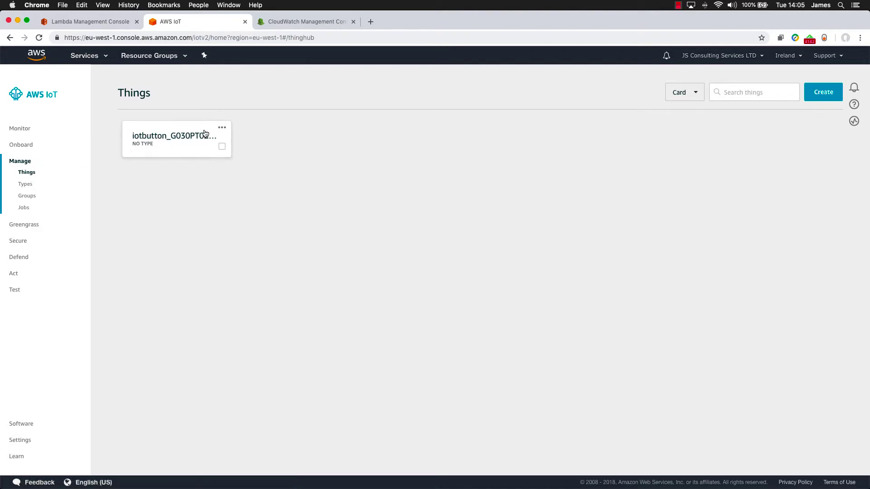
click(222, 128)
click(159, 137)
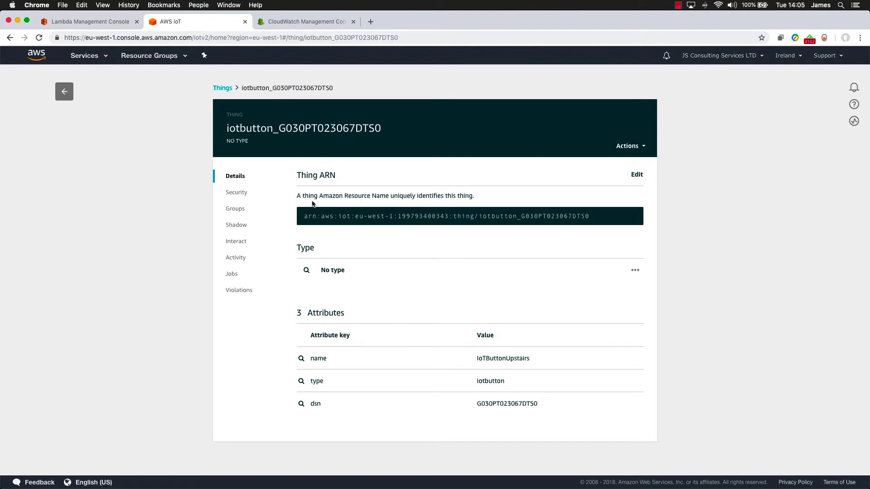
drag(606, 217, 298, 217)
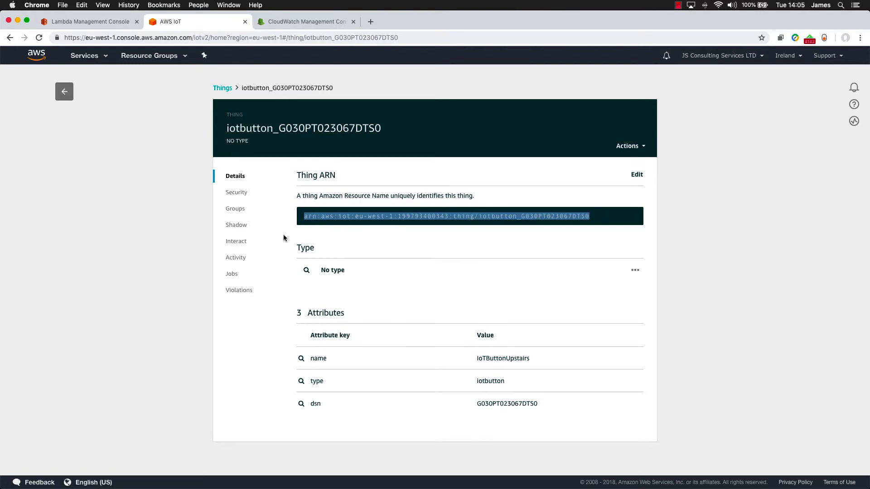
click(269, 210)
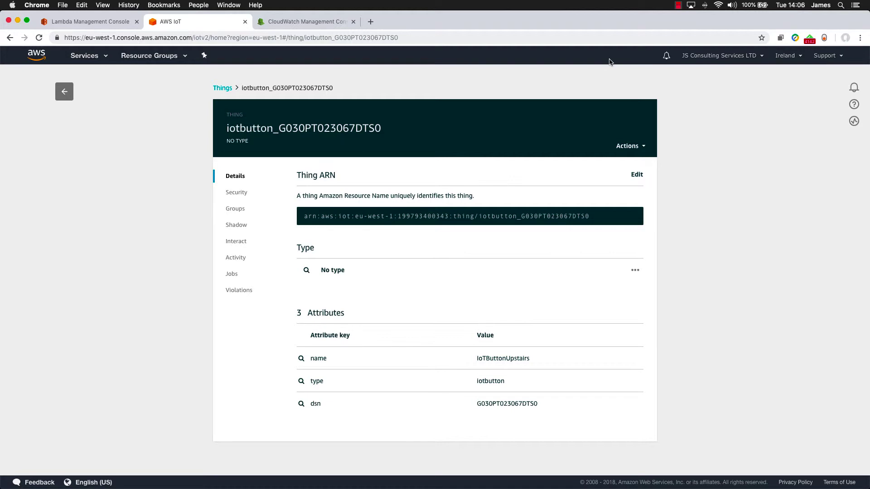
Highlight the SMS-supported regions table, then the EU (Ireland) row, in the SNS docs.
key(ctrl+Tab)
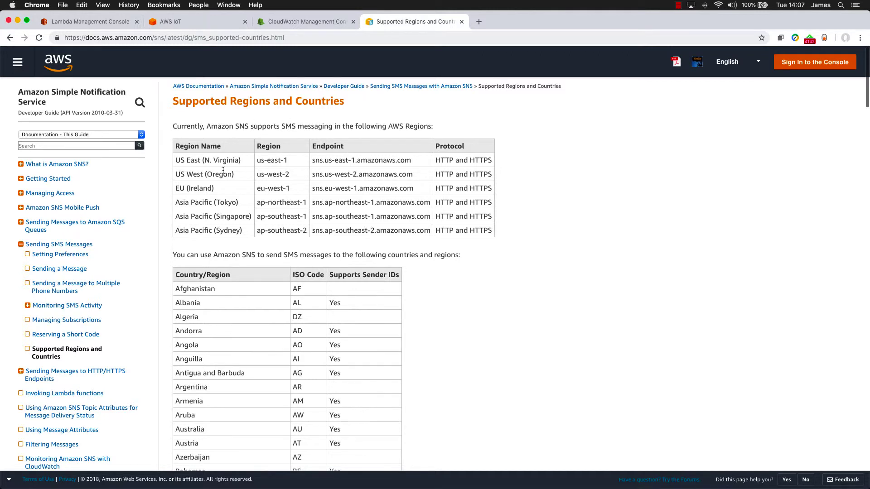
drag(175, 160, 483, 235)
click(226, 186)
drag(229, 189, 175, 189)
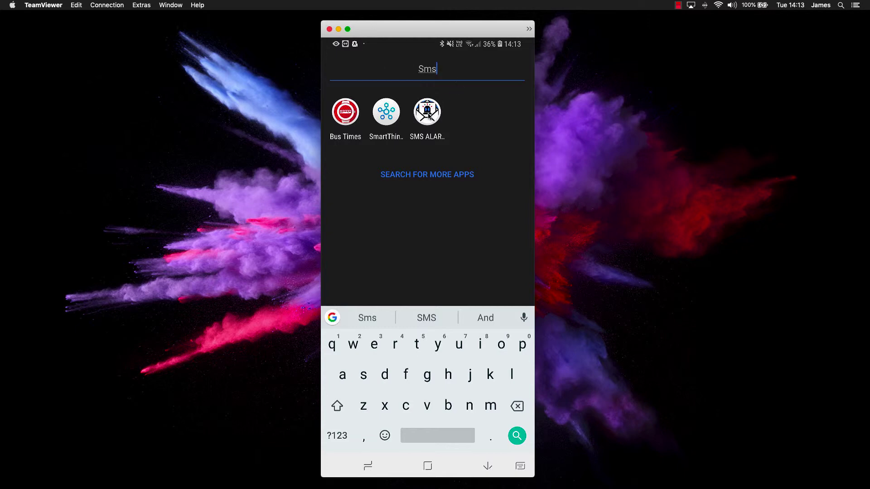
Launch SMS Alarm from the phone's Sms search results.
click(428, 116)
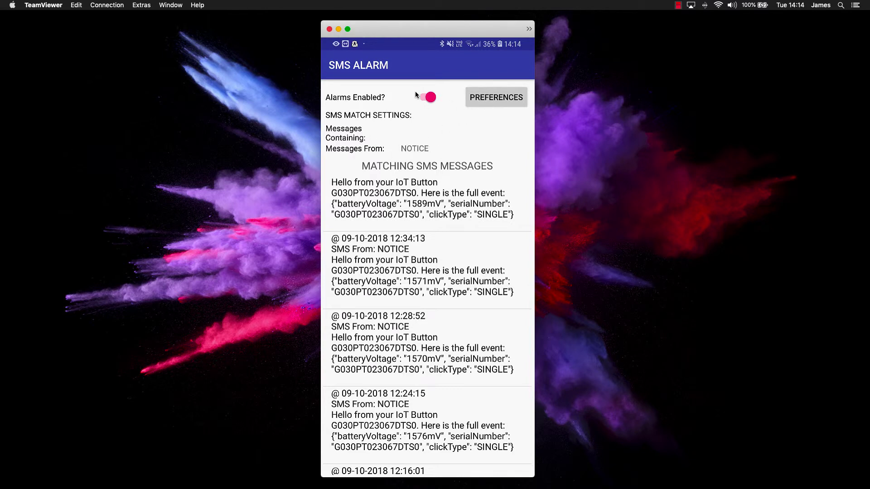
In SMS Alarm preferences, set the alarm sender to NOTICE and reopen that setting.
click(492, 99)
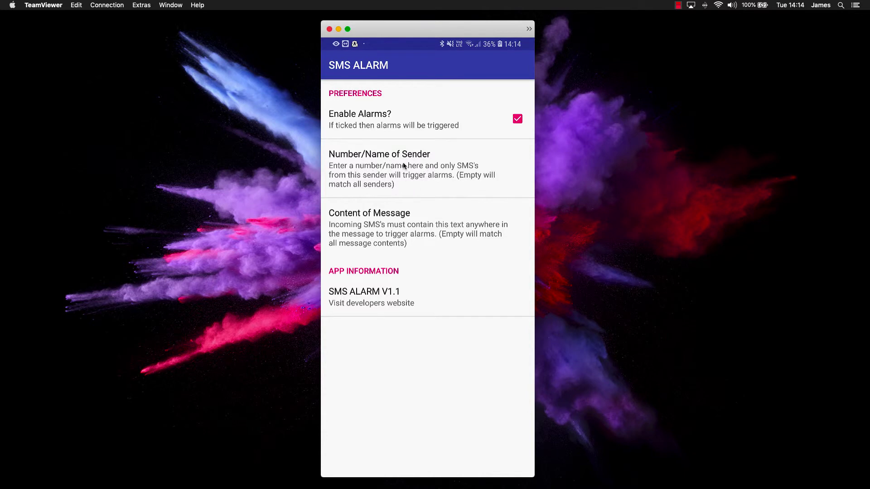
click(374, 168)
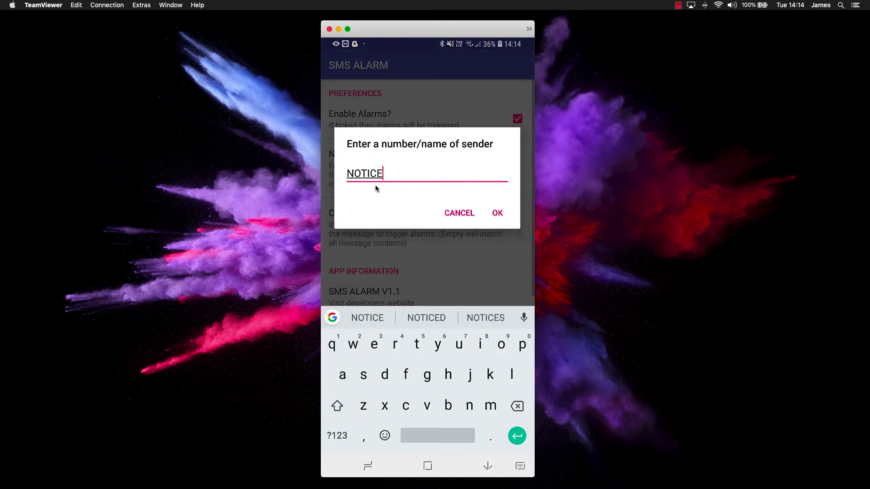
click(497, 214)
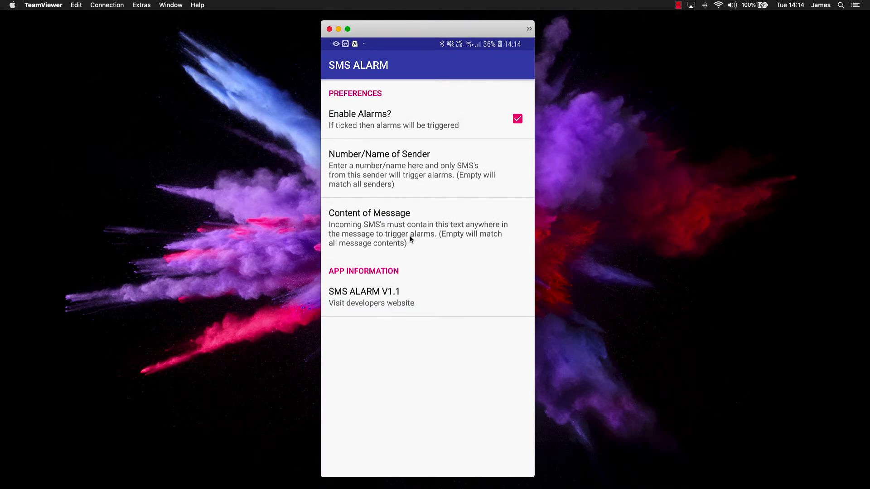
click(387, 172)
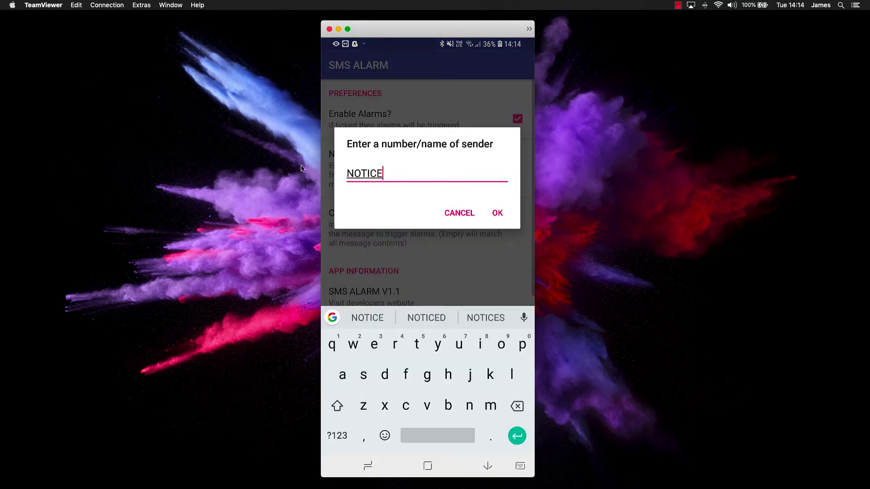
Cancel the sender dialog, leaving NOTICE unchanged.
click(459, 213)
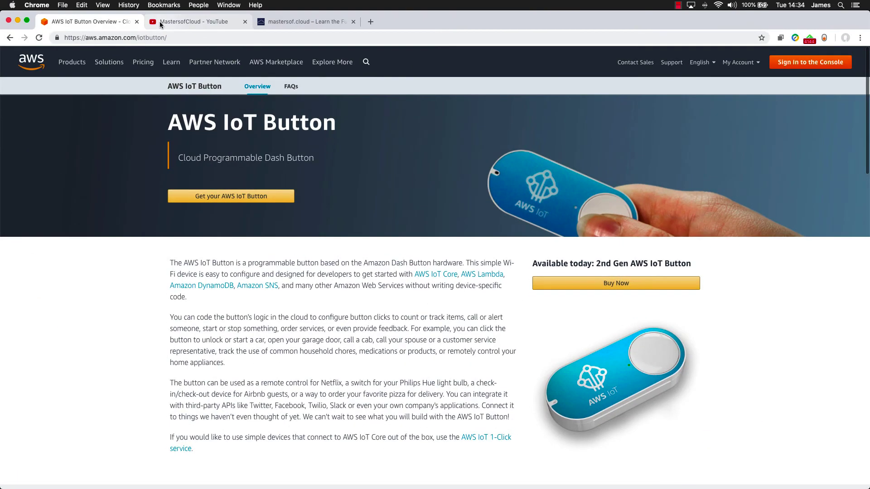
View the MastersofCloud YouTube channel, then the mastersof.cloud 'Learn the Future' homepage.
click(182, 25)
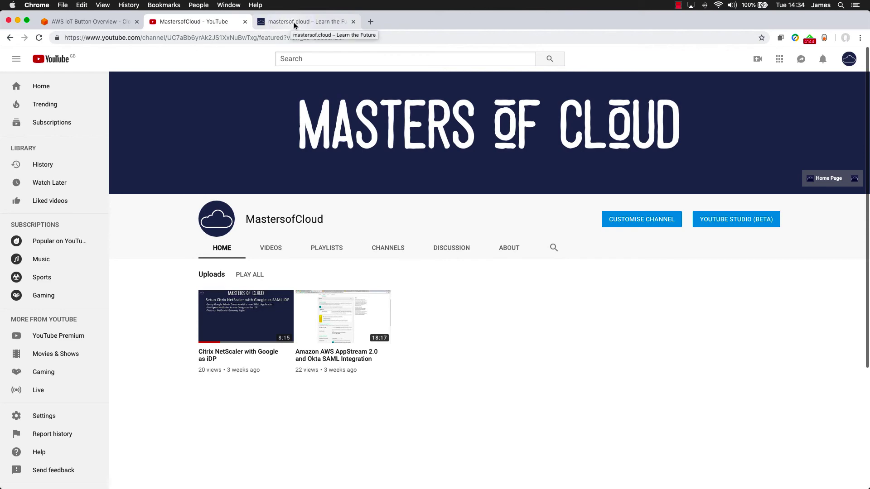
click(294, 23)
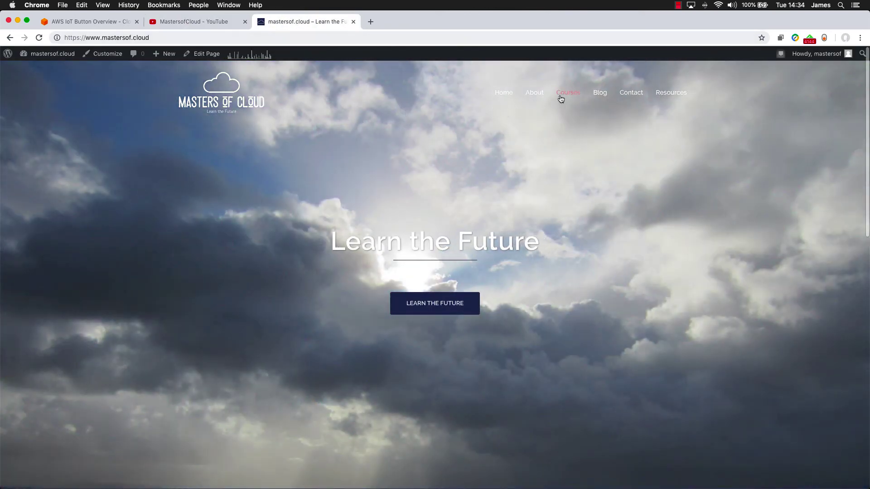